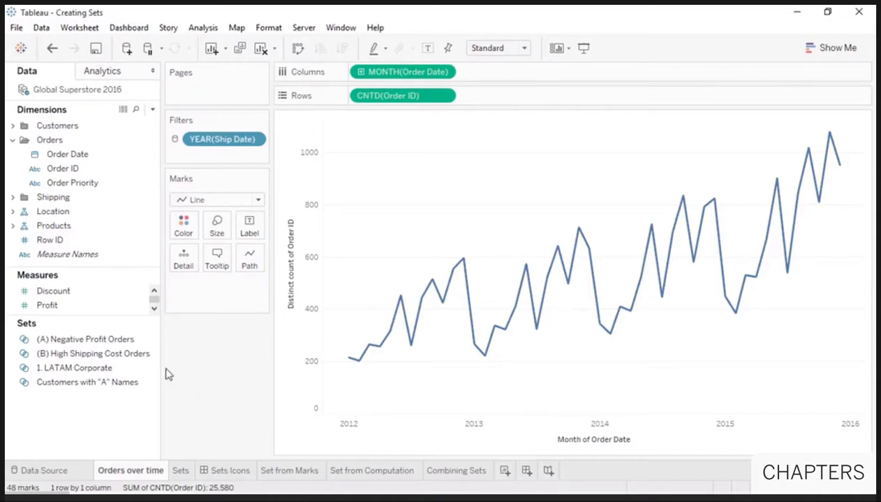
Color the marks by the 1. LATAM Corporate set on both the Orders over time and Sets sheets
{"action": "left_click_drag", "start_coordinate": [147, 367], "coordinate": [187, 232]}
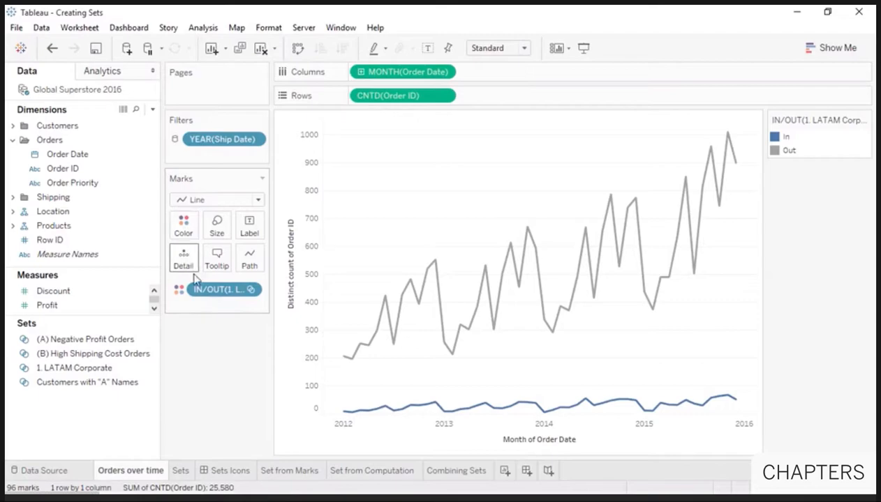
{"action": "left_click", "coordinate": [180, 471]}
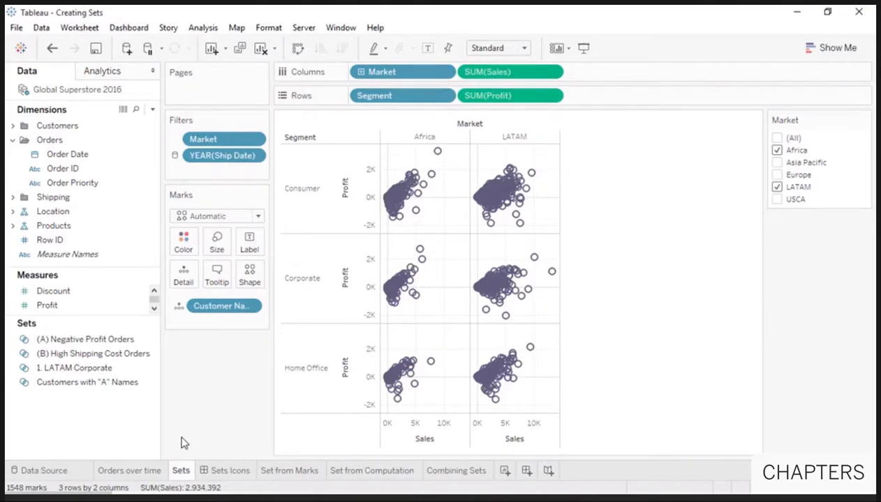
{"action": "left_click_drag", "start_coordinate": [119, 368], "coordinate": [183, 252]}
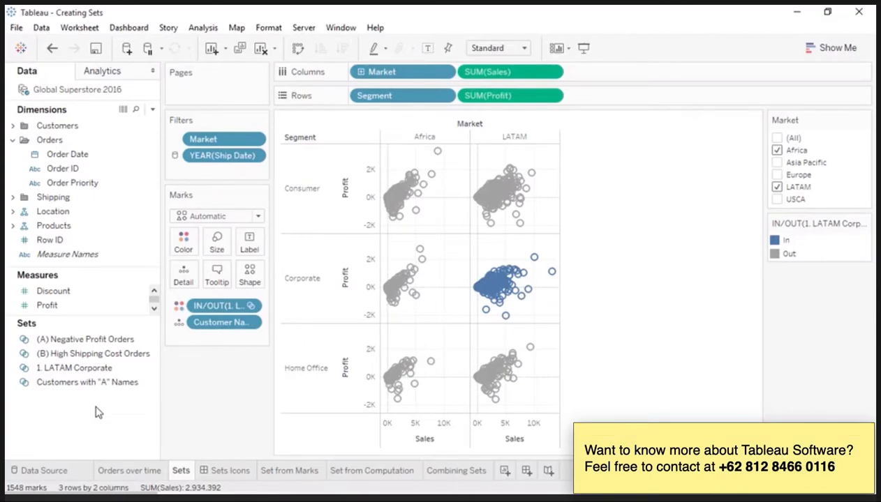
View the Sets Icons dashboard, and on the Set from Marks sheet create a High Discount Orders set from marks above about 0.63 average discount
{"action": "left_click", "coordinate": [218, 472]}
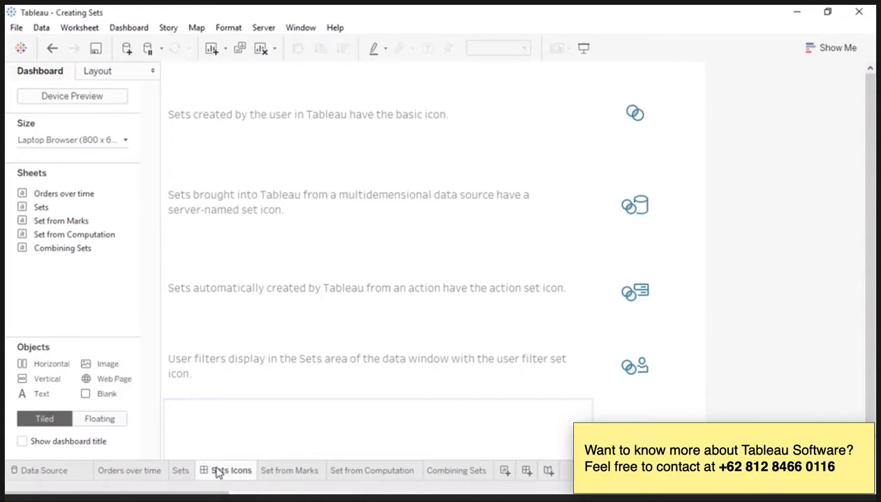
{"action": "left_click", "coordinate": [282, 472]}
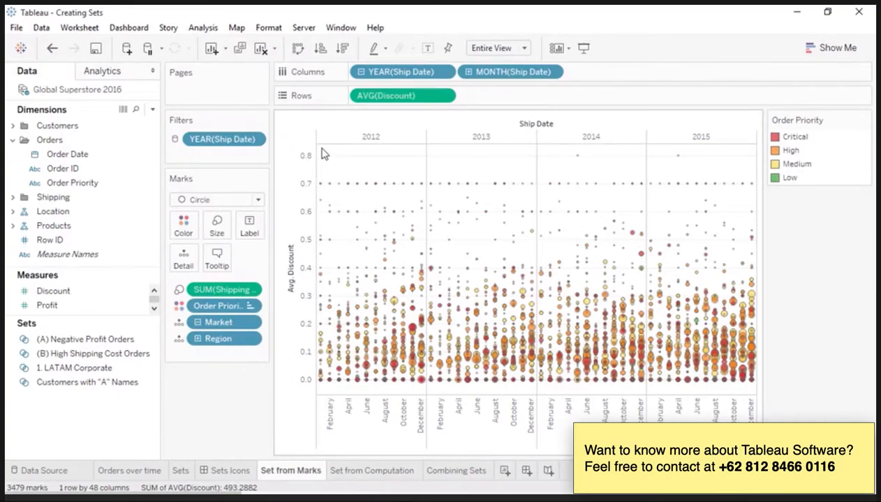
{"action": "left_click_drag", "start_coordinate": [319, 148], "coordinate": [759, 203]}
{"action": "mouse_move", "coordinate": [738, 190]}
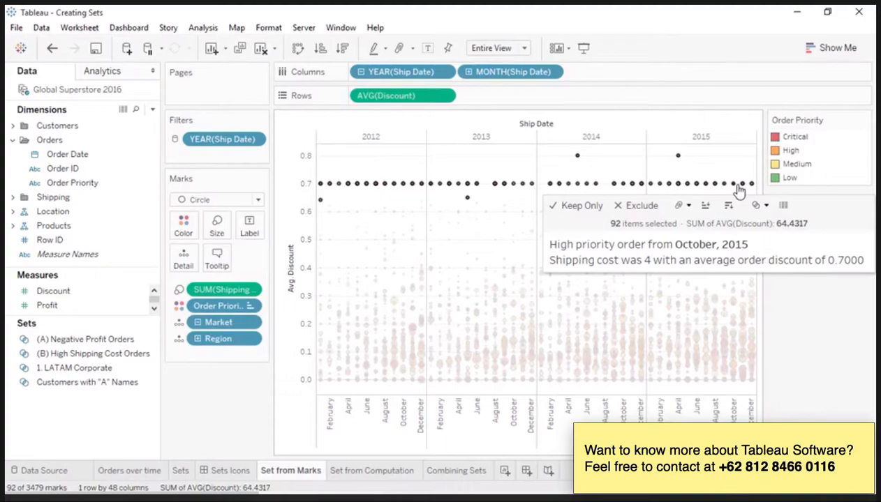
{"action": "left_click", "coordinate": [758, 205]}
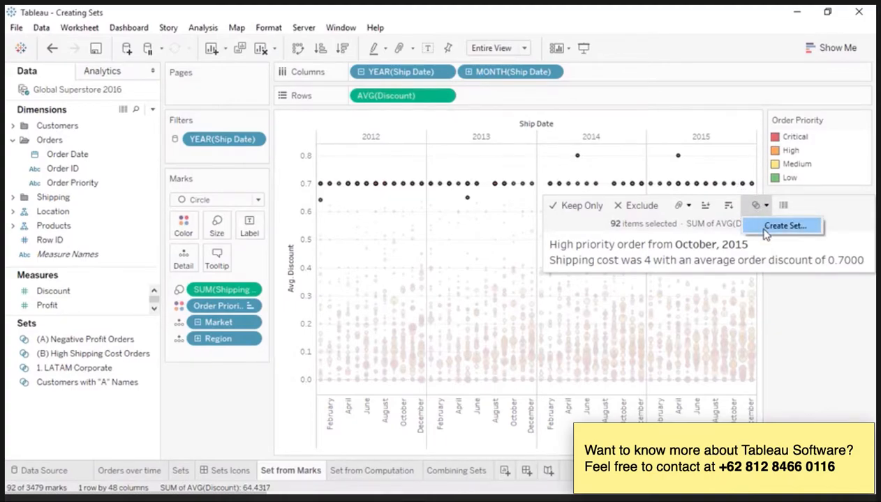
{"action": "left_click", "coordinate": [768, 231]}
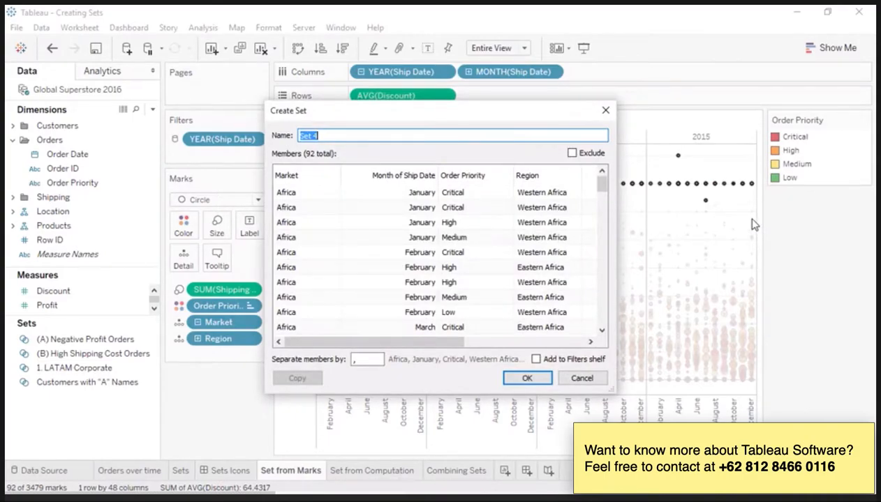
{"action": "type", "text": "High Discount Orders"}
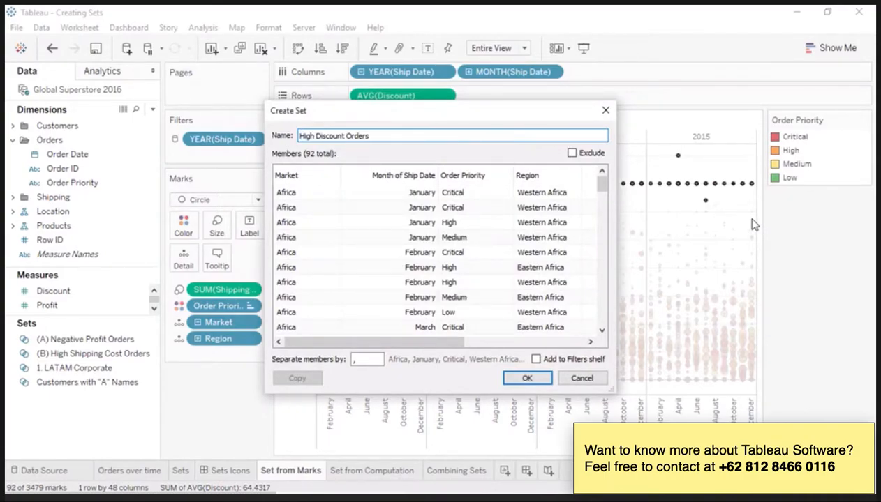
{"action": "left_click", "coordinate": [528, 378]}
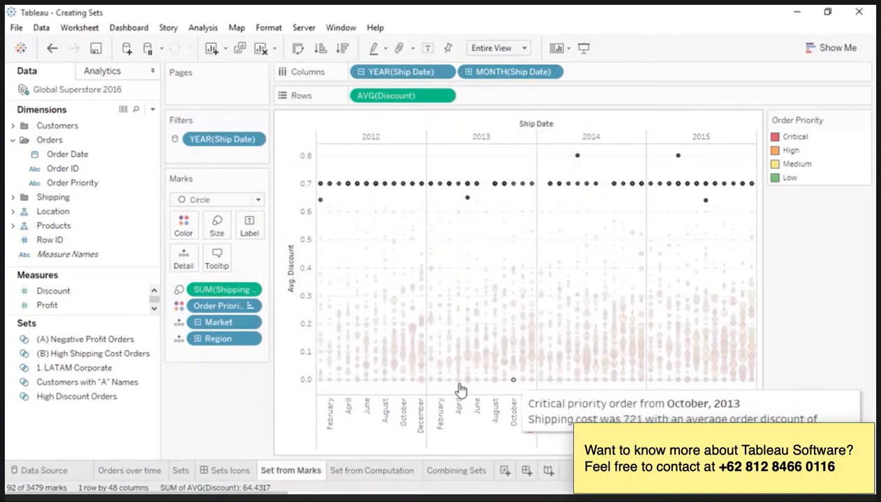
{"action": "key", "text": "Escape"}
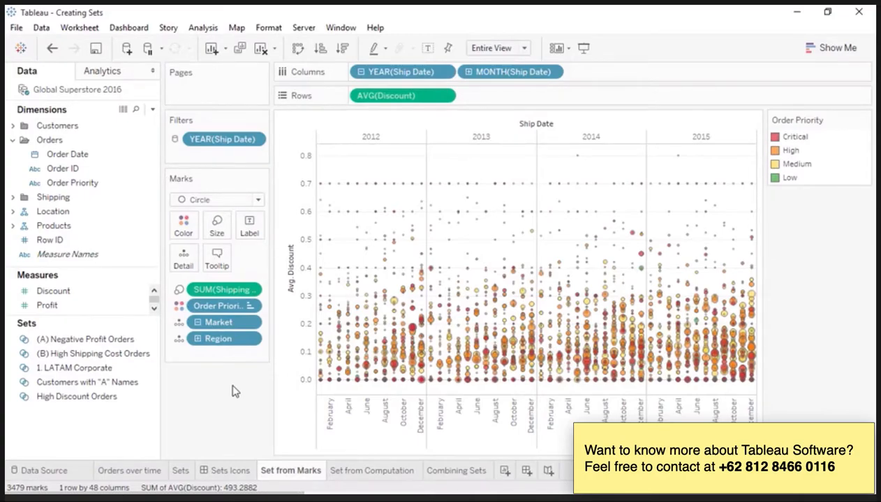
Create a set from the 2012 and 2013 marks slightly above 0.6 average discount, keeping only Month of Ship Date as its member column
{"action": "left_click_drag", "start_coordinate": [318, 194], "coordinate": [500, 209]}
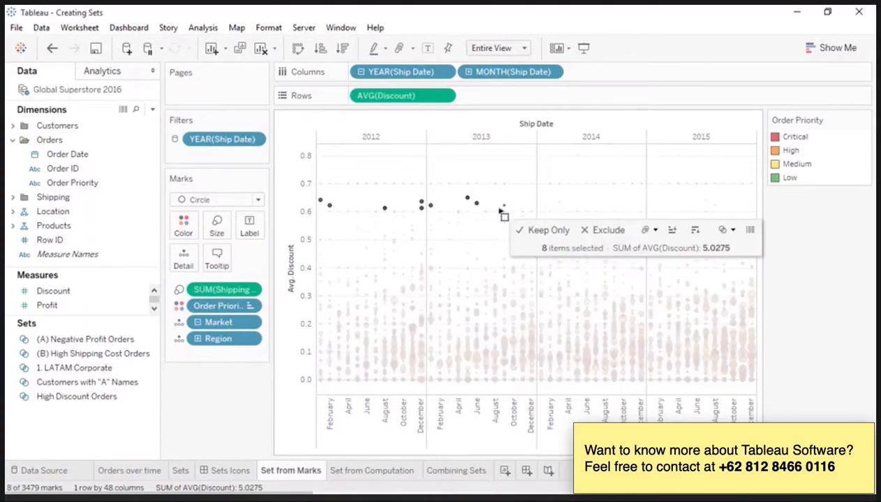
{"action": "left_click", "coordinate": [721, 231]}
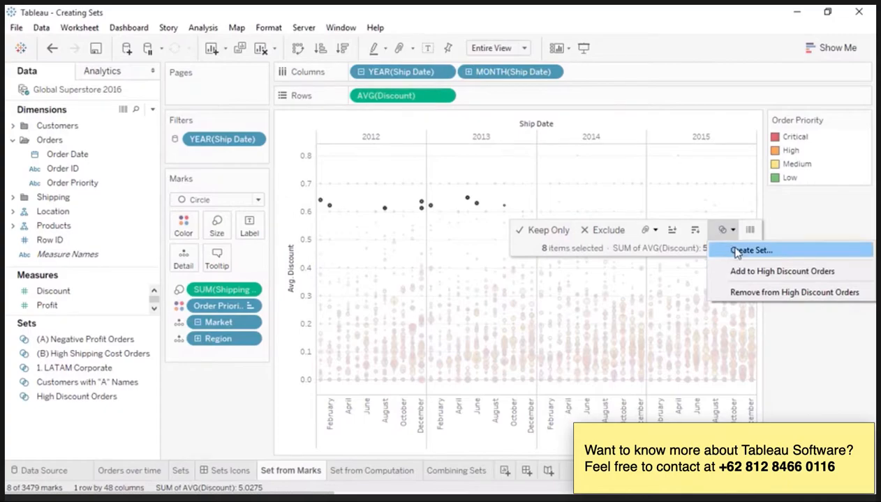
{"action": "left_click", "coordinate": [734, 252]}
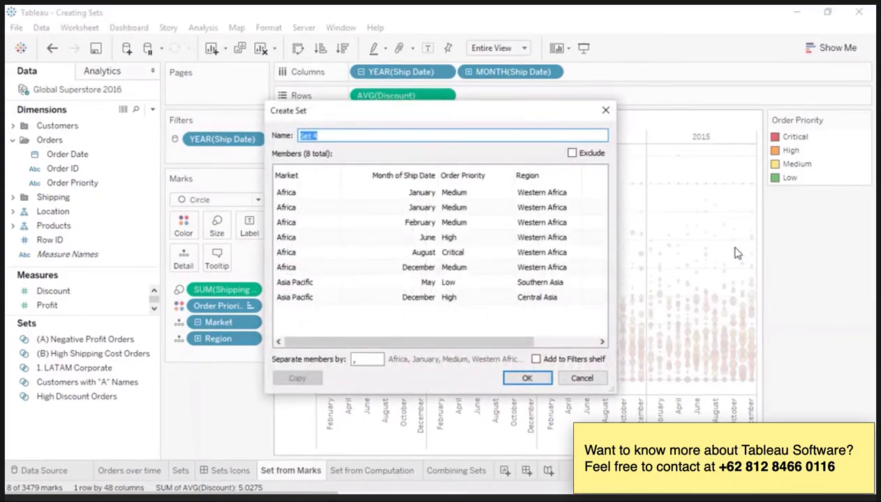
{"action": "left_click", "coordinate": [573, 175]}
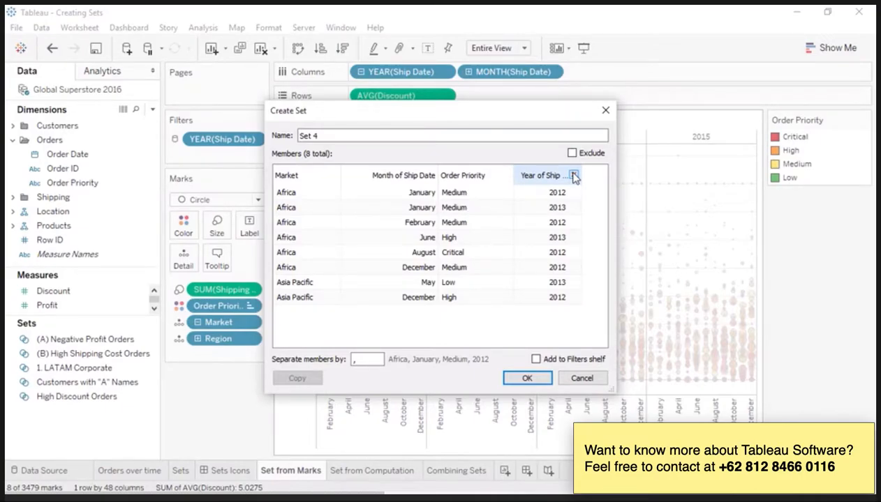
{"action": "left_click", "coordinate": [573, 175]}
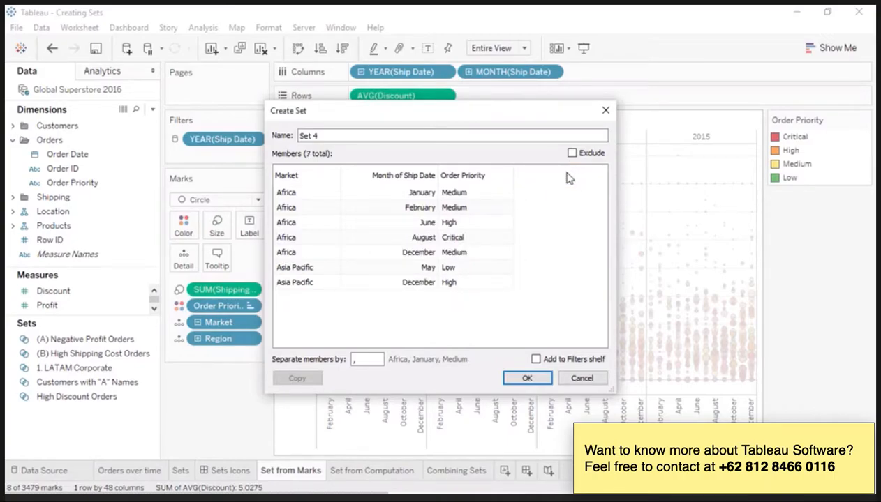
{"action": "left_click", "coordinate": [507, 175]}
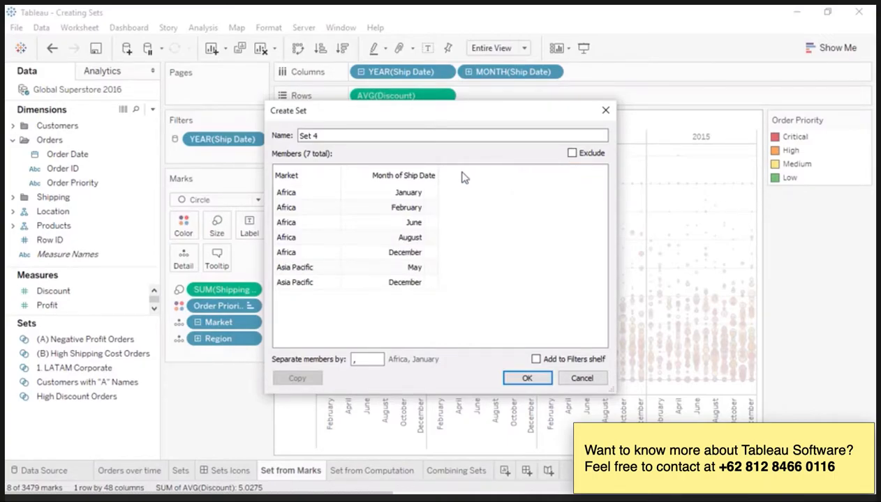
{"action": "left_click", "coordinate": [336, 175]}
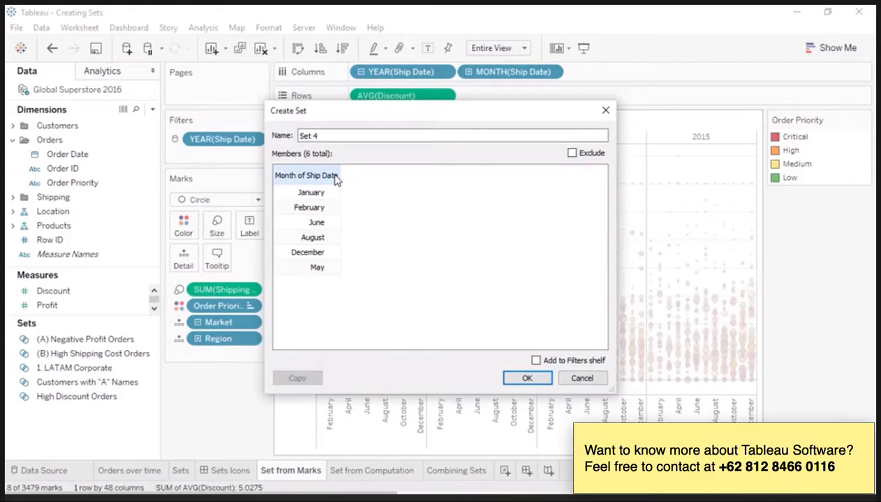
{"action": "left_click", "coordinate": [527, 378]}
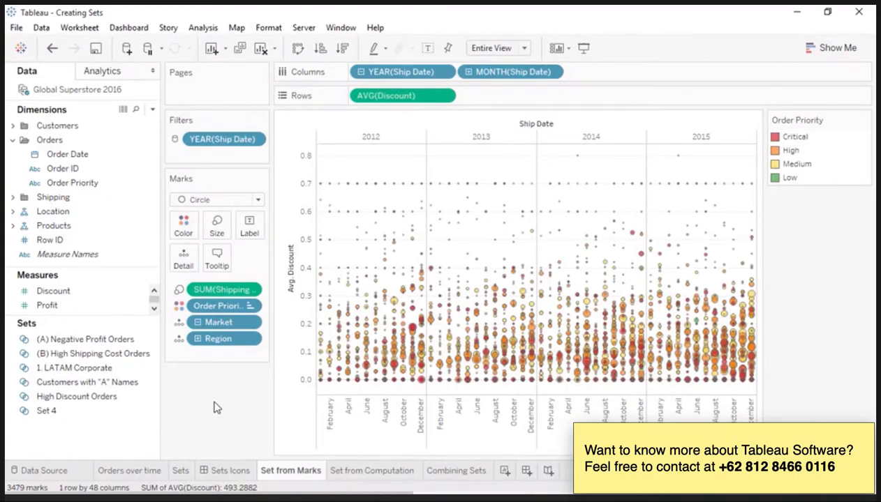
Change Order Priority from color to detail and color the marks by Set 4
{"action": "left_click", "coordinate": [179, 308]}
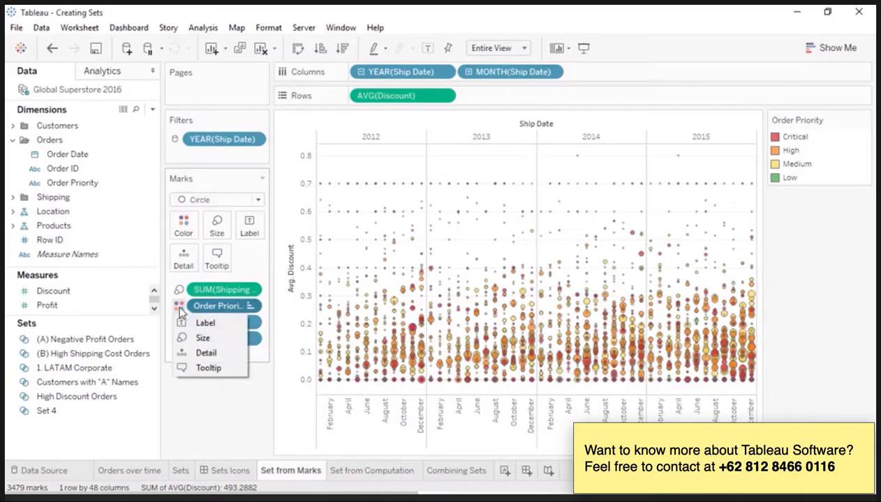
{"action": "left_click", "coordinate": [202, 353]}
{"action": "left_click_drag", "start_coordinate": [108, 411], "coordinate": [181, 226]}
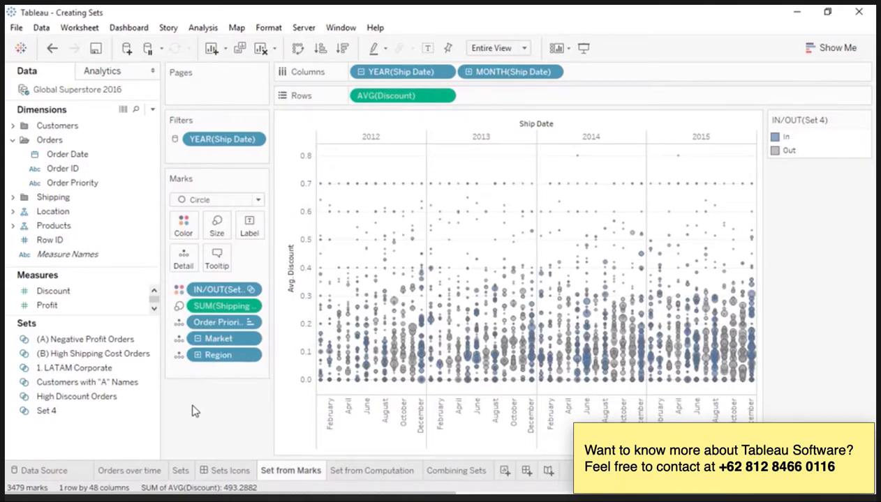
On the Set from Computation sheet, start a new set based on Order ID and name it "Discount >8%"
{"action": "left_click", "coordinate": [351, 474]}
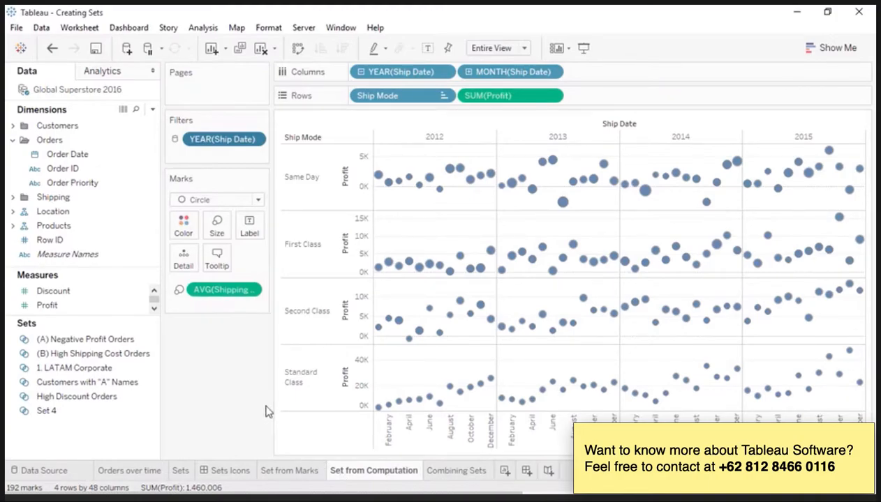
{"action": "right_click", "coordinate": [75, 172]}
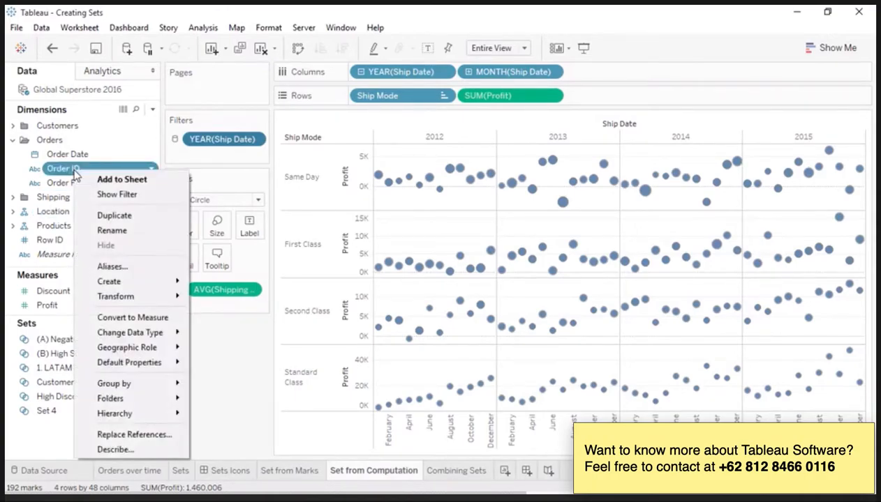
{"action": "mouse_move", "coordinate": [136, 282]}
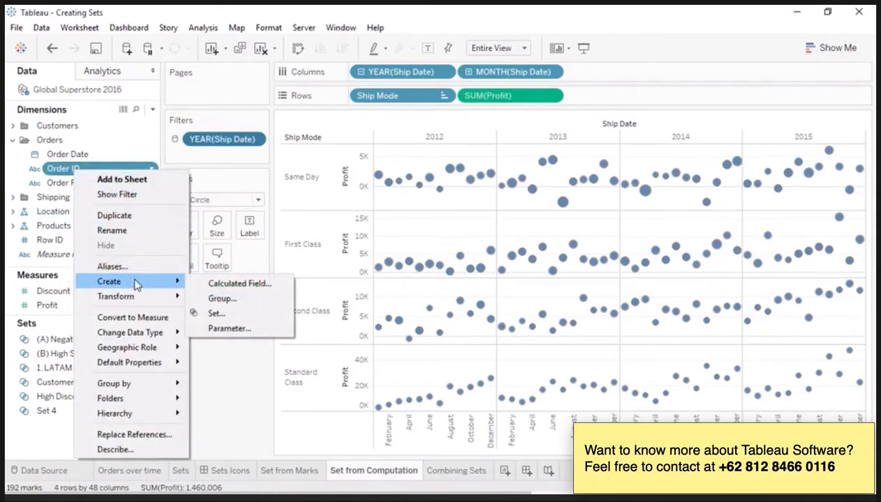
{"action": "left_click", "coordinate": [213, 313]}
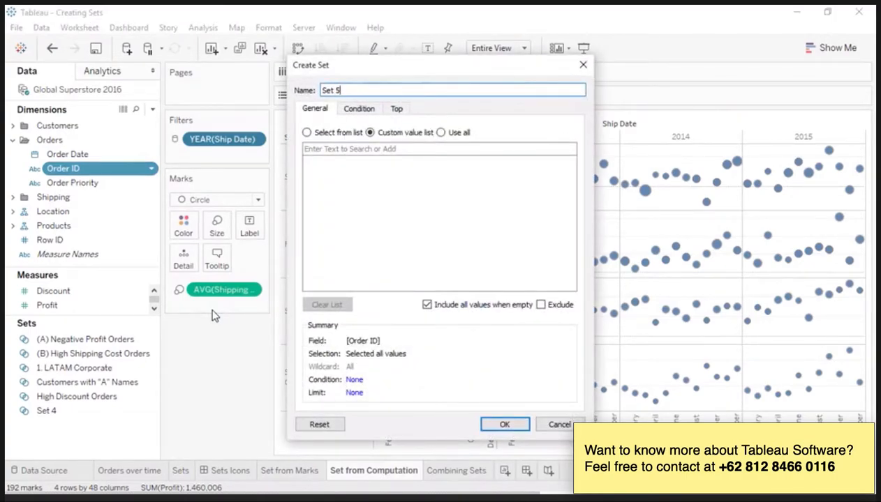
{"action": "type", "text": "Discount >8%"}
Give the set a by-field condition of average Discount greater than 0.08 and create it
{"action": "left_click", "coordinate": [354, 112]}
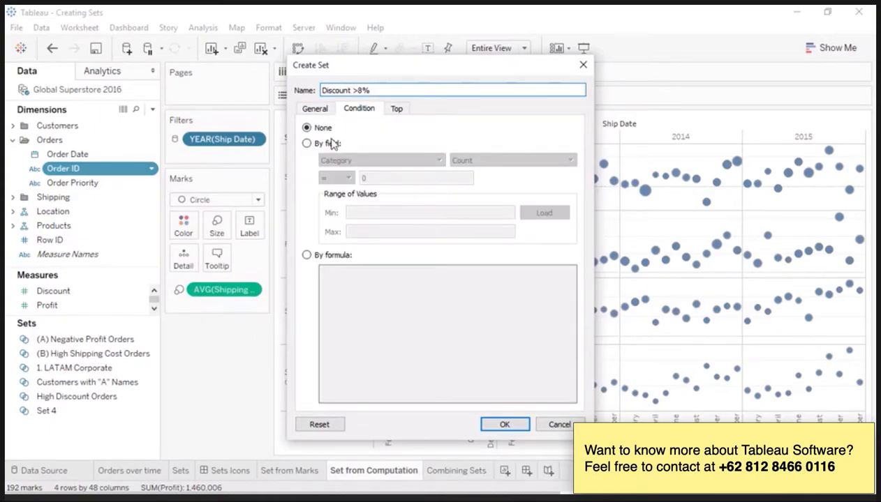
{"action": "left_click", "coordinate": [328, 144]}
{"action": "left_click", "coordinate": [340, 161]}
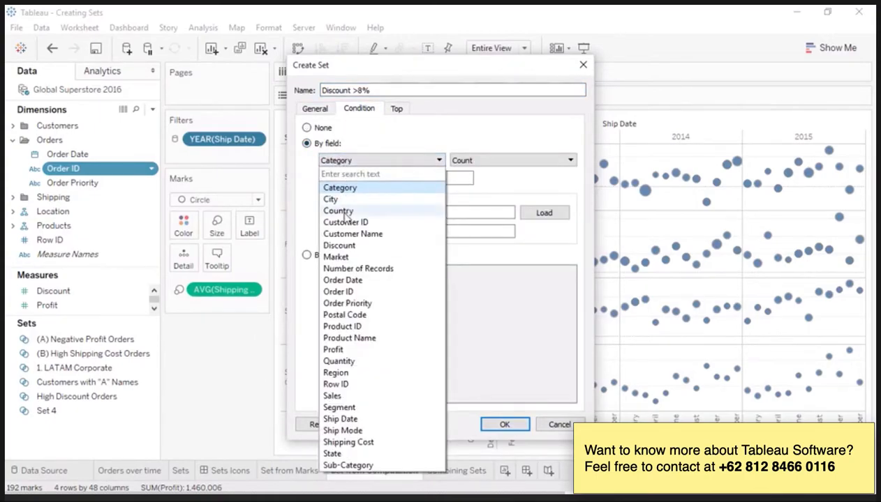
{"action": "left_click", "coordinate": [341, 247]}
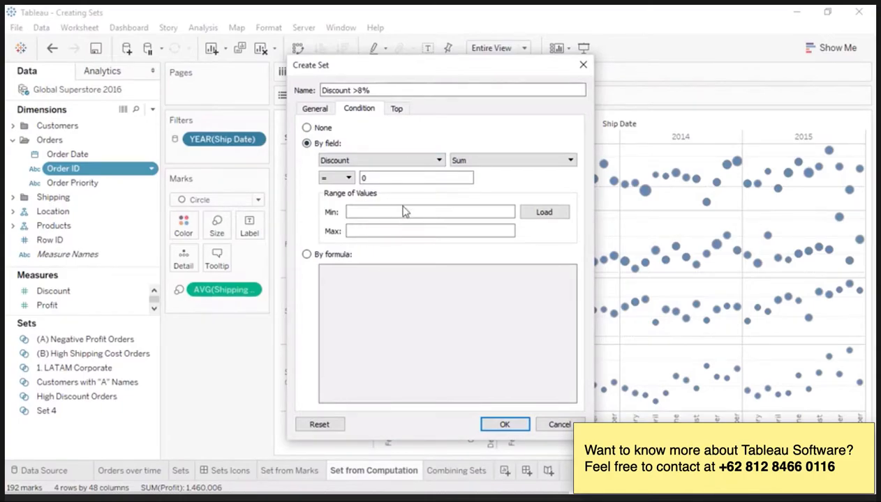
{"action": "left_click", "coordinate": [527, 160]}
{"action": "left_click", "coordinate": [468, 184]}
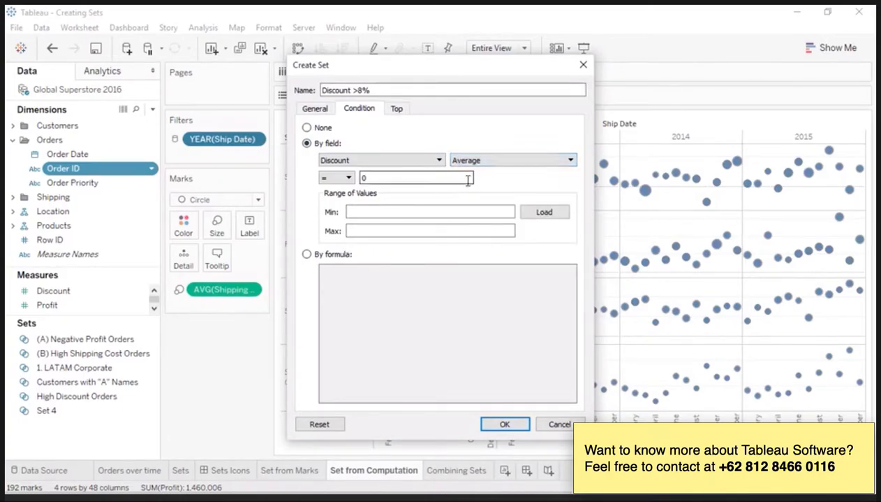
{"action": "left_click", "coordinate": [335, 180]}
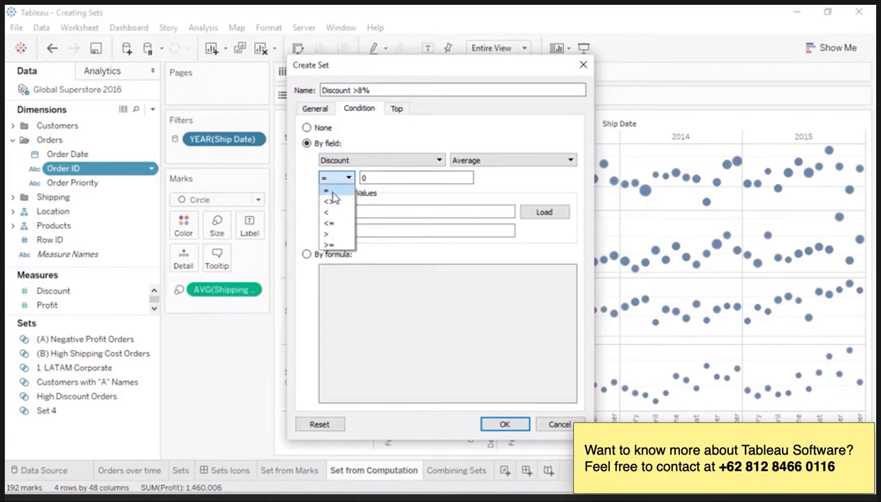
{"action": "left_click", "coordinate": [329, 234]}
{"action": "left_click", "coordinate": [384, 178]}
{"action": "type", "text": ".08"}
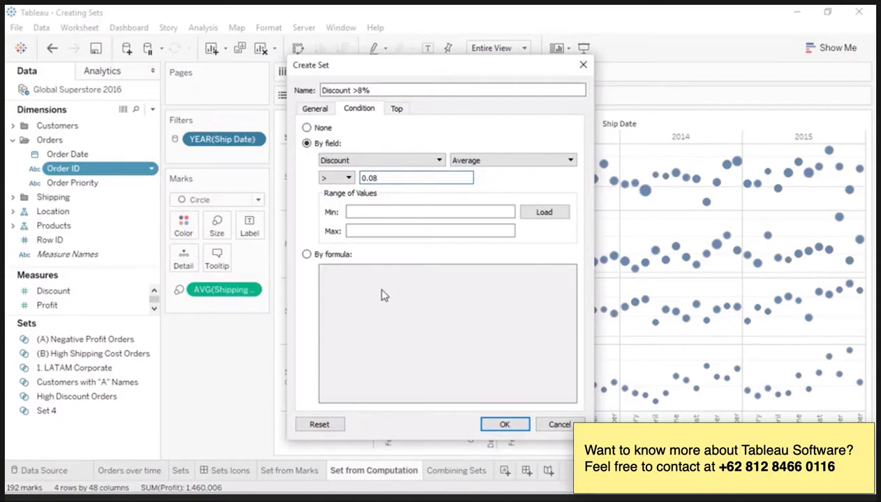
{"action": "left_click", "coordinate": [504, 426]}
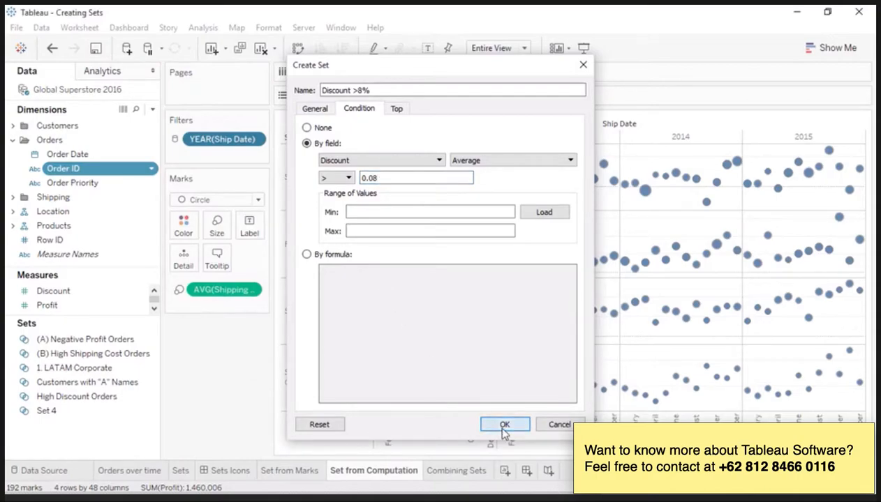
Color the profit marks by the Discount >8% set and open the Combining Sets sheet
{"action": "left_click", "coordinate": [120, 401]}
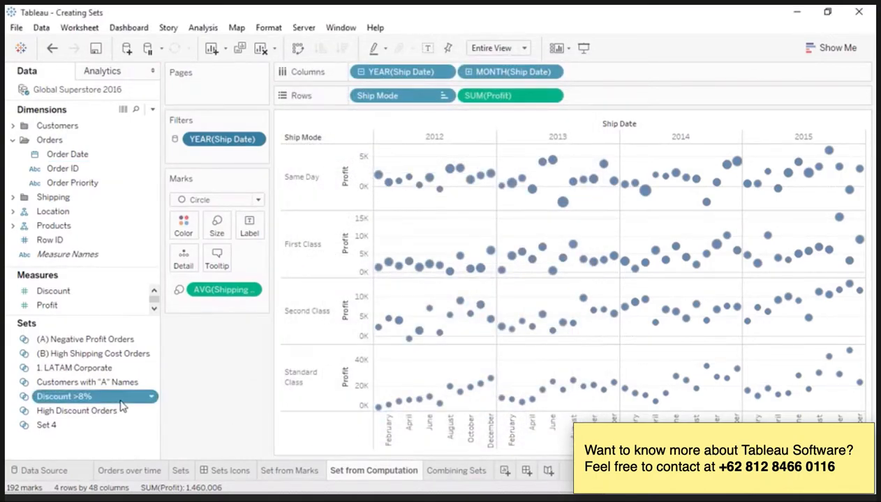
{"action": "left_click_drag", "start_coordinate": [121, 406], "coordinate": [184, 231]}
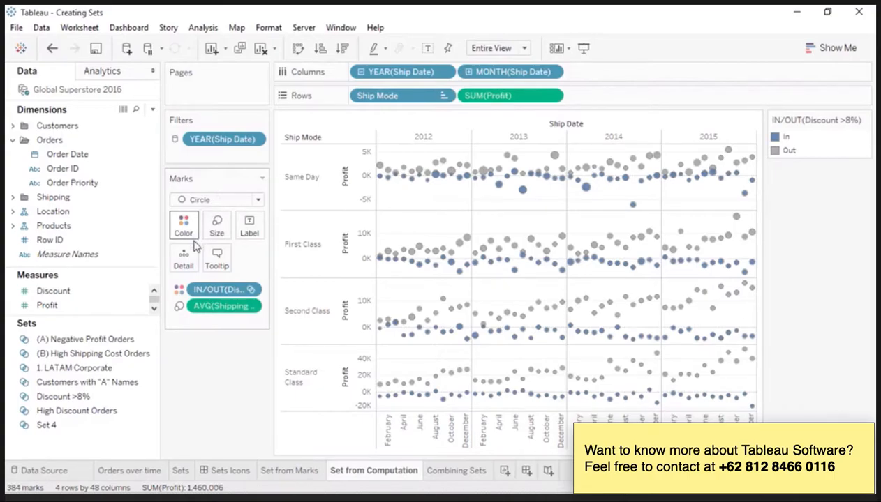
{"action": "left_click", "coordinate": [438, 474]}
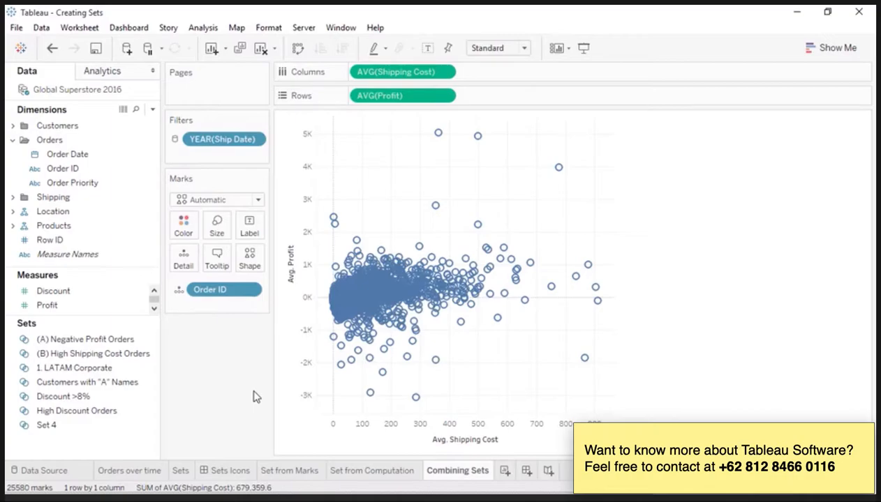
Start a combined set from the (A) Negative Profit Orders set and name it "Combined Set"
{"action": "left_click", "coordinate": [128, 341]}
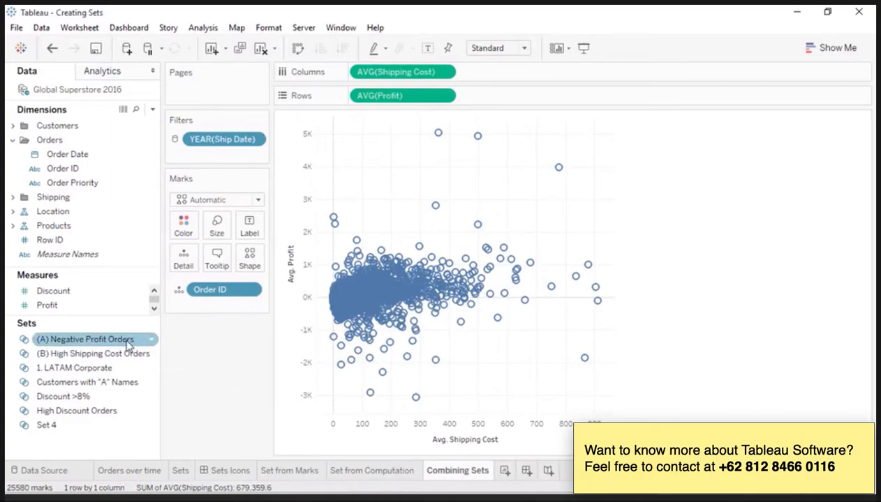
{"action": "right_click", "coordinate": [128, 341]}
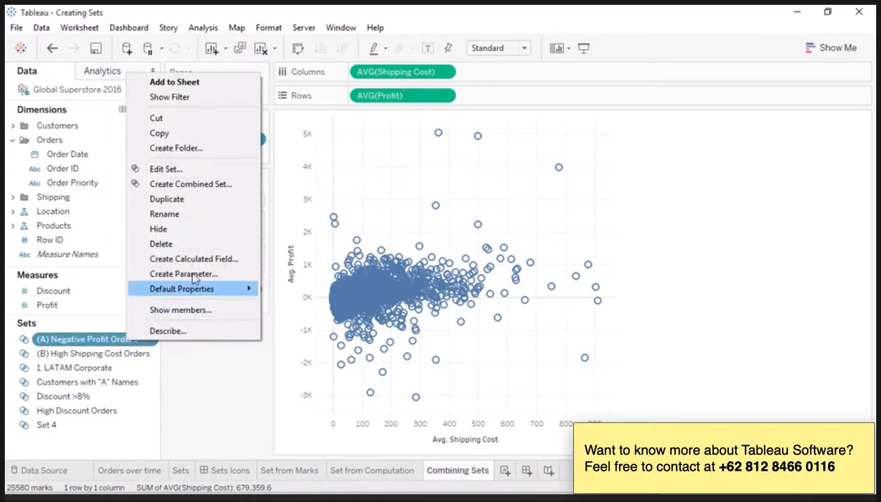
{"action": "left_click", "coordinate": [195, 191]}
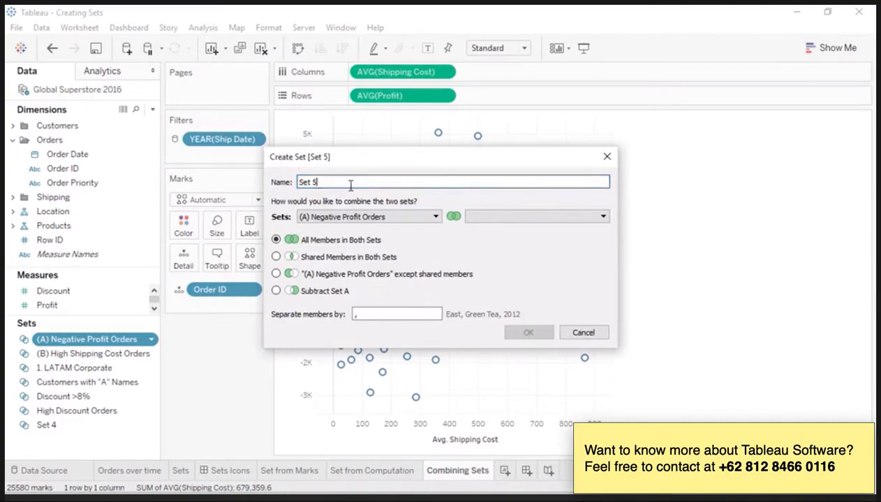
{"action": "left_click_drag", "start_coordinate": [349, 185], "coordinate": [305, 185]}
{"action": "type", "text": "Combined Set"}
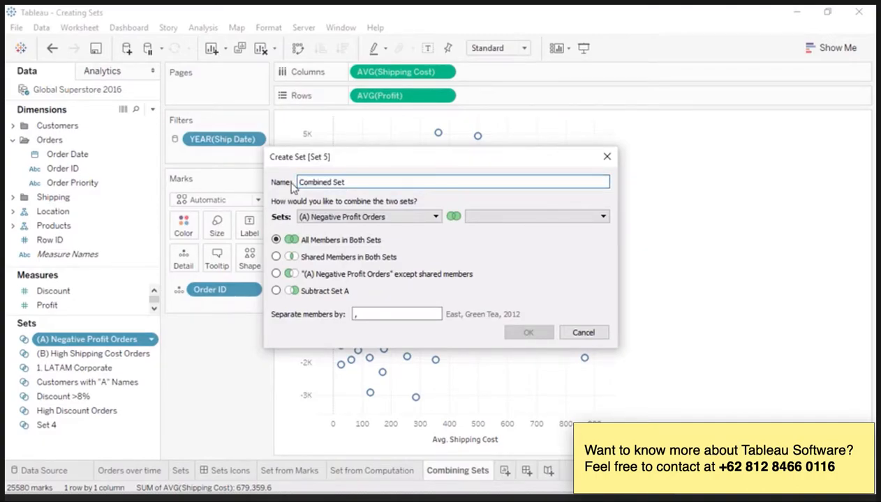
Combine with (B) High Shipping Cost Orders, keeping "(A) Negative Profit Orders" except shared members, and create the set
{"action": "left_click", "coordinate": [488, 218]}
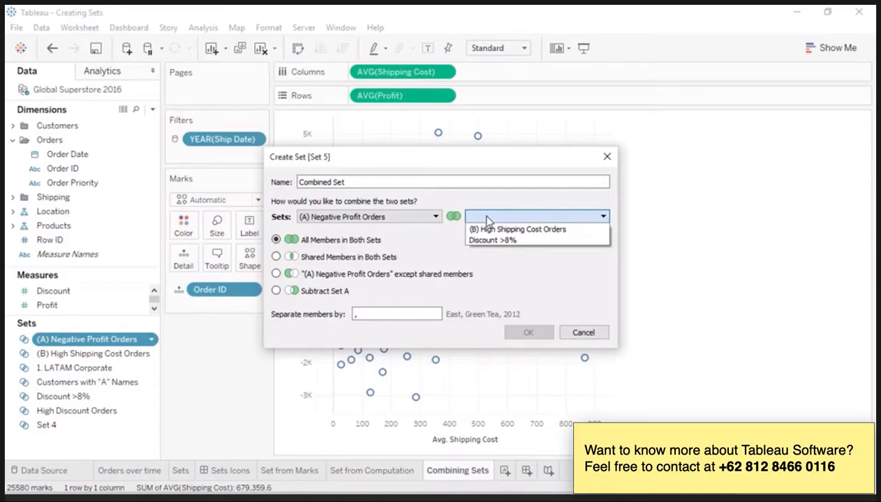
{"action": "left_click", "coordinate": [489, 234]}
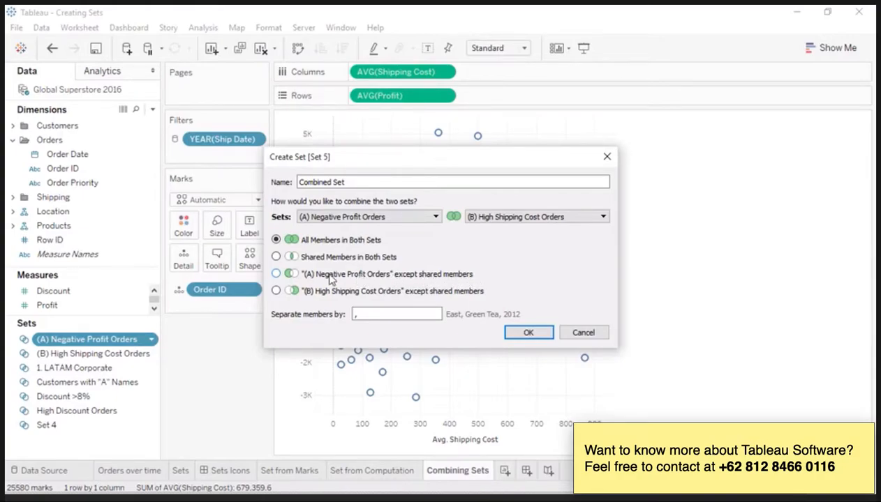
{"action": "left_click", "coordinate": [278, 276]}
{"action": "left_click", "coordinate": [522, 333]}
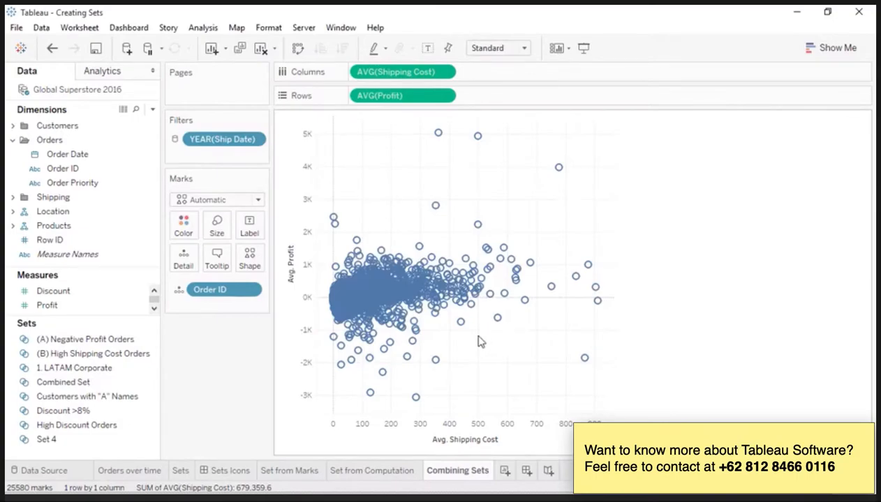
Color the marks in the profit versus shipping cost scatter plot by the Combined Set
{"action": "left_click", "coordinate": [111, 385]}
{"action": "left_click_drag", "start_coordinate": [112, 386], "coordinate": [182, 228]}
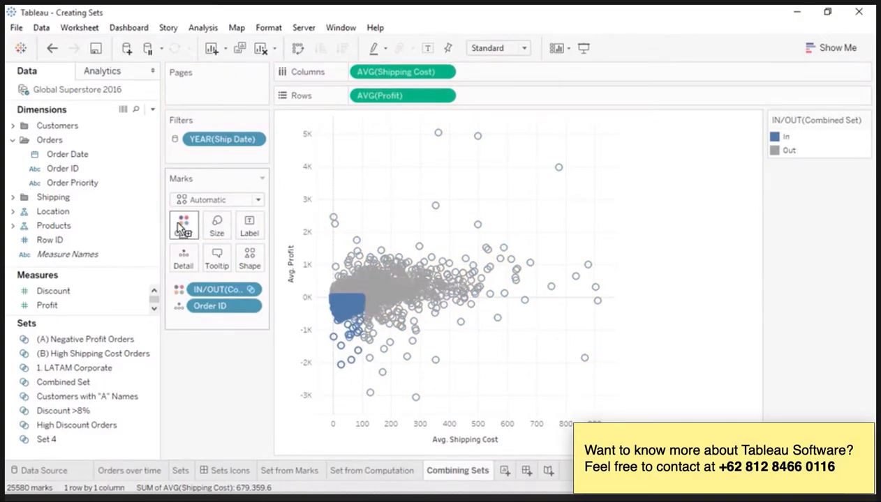